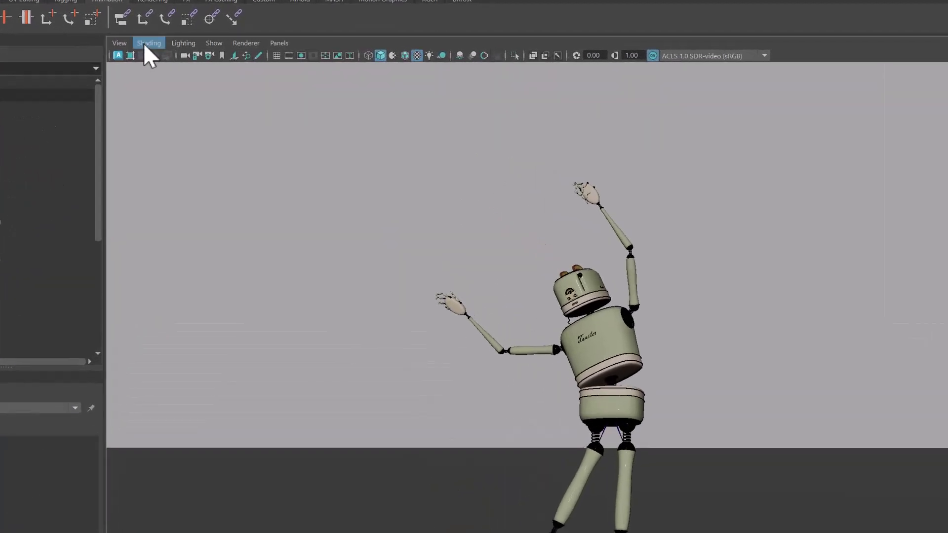
Turn on X-Ray Joints in the viewport shading so the robot's skeleton shows through its mesh.
click(145, 43)
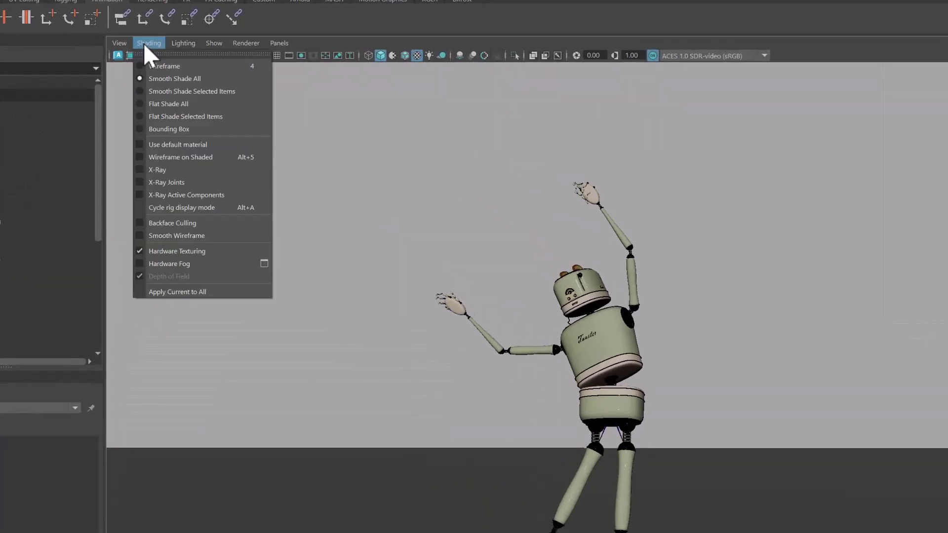
click(140, 183)
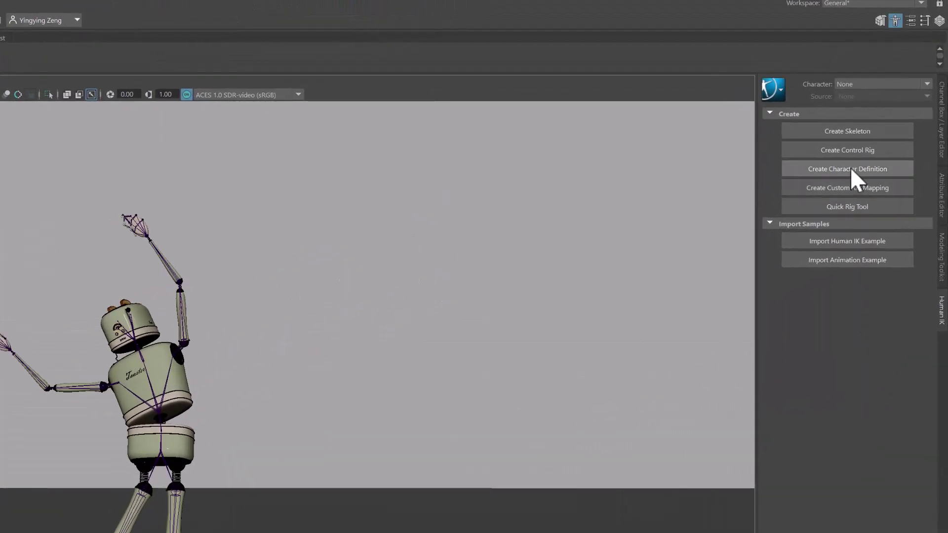
Create a new HumanIK character definition, Character1, for the robot.
click(850, 169)
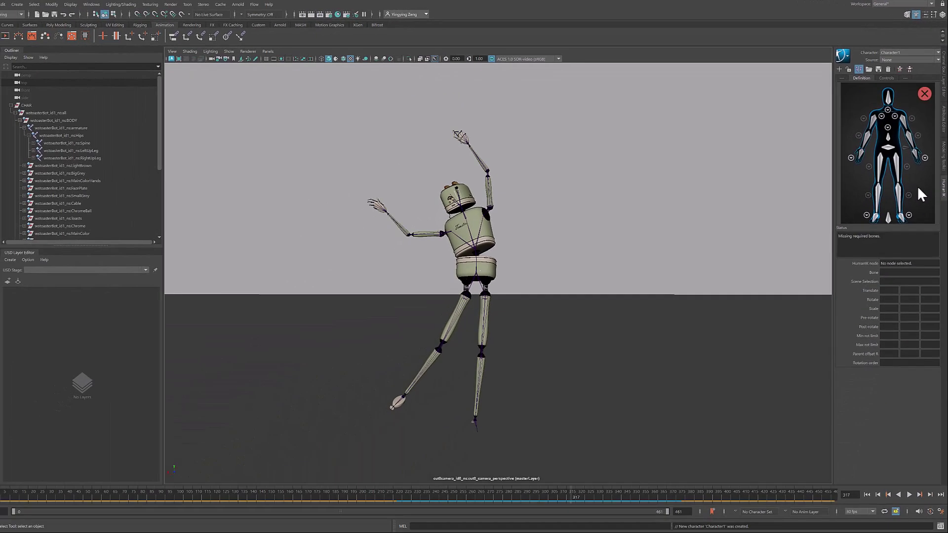
Map ns:Hips and ns:Spine to the Hips and Spine slots and expand the spine hierarchy.
double_click(888, 147)
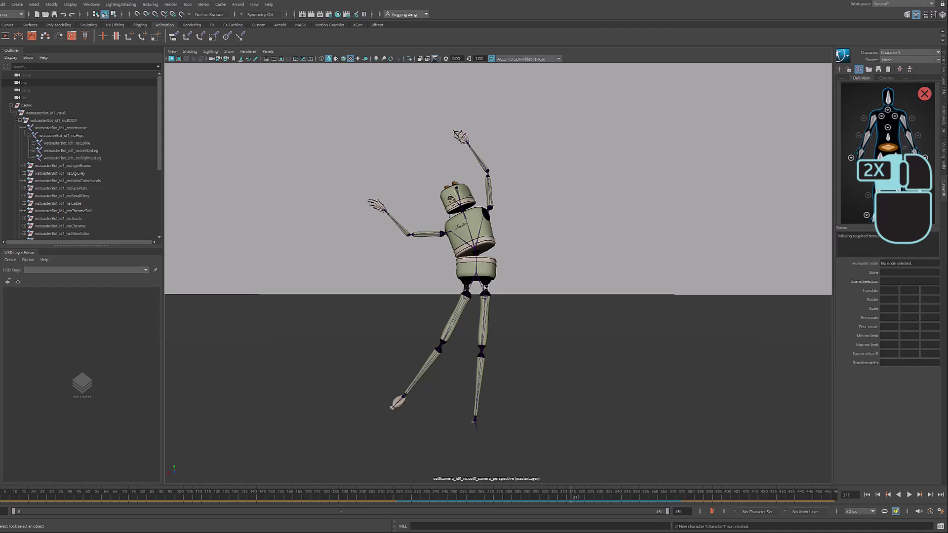
click(60, 135)
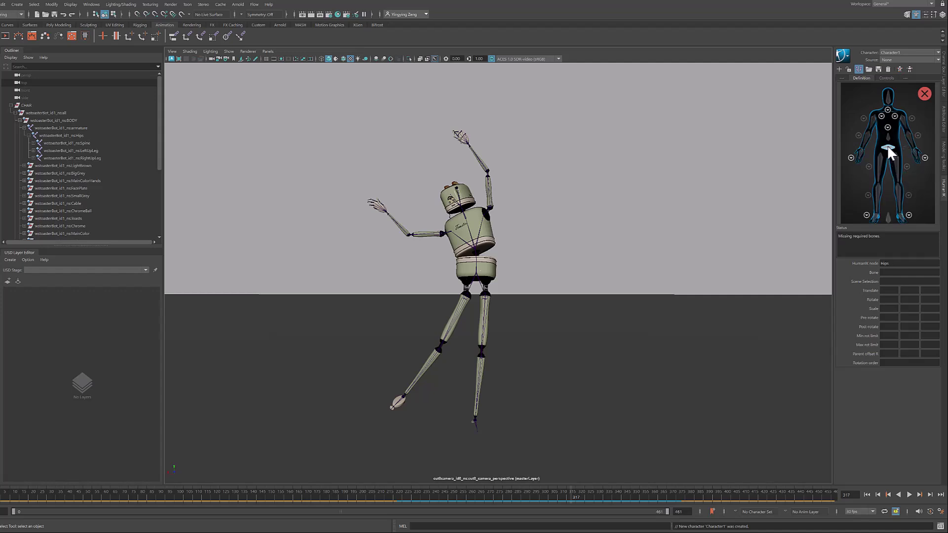
click(85, 135)
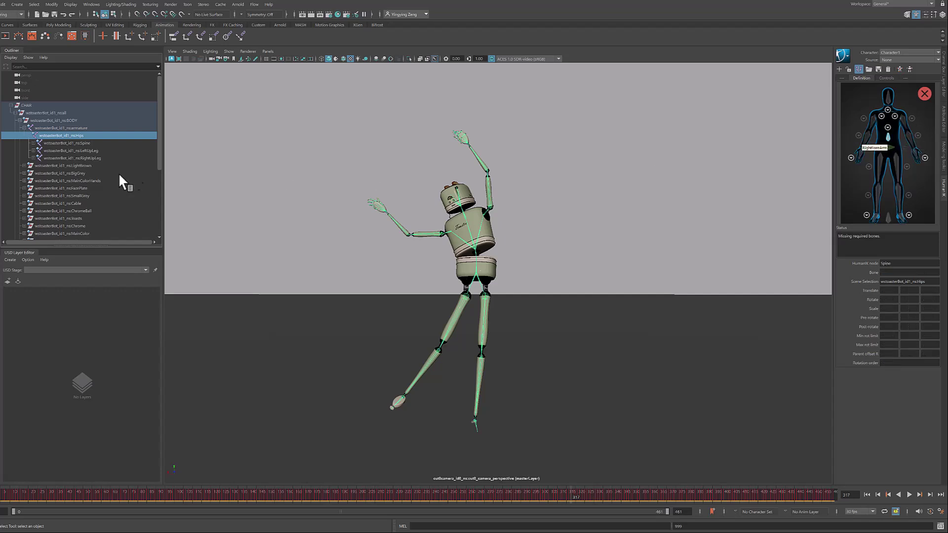
click(72, 142)
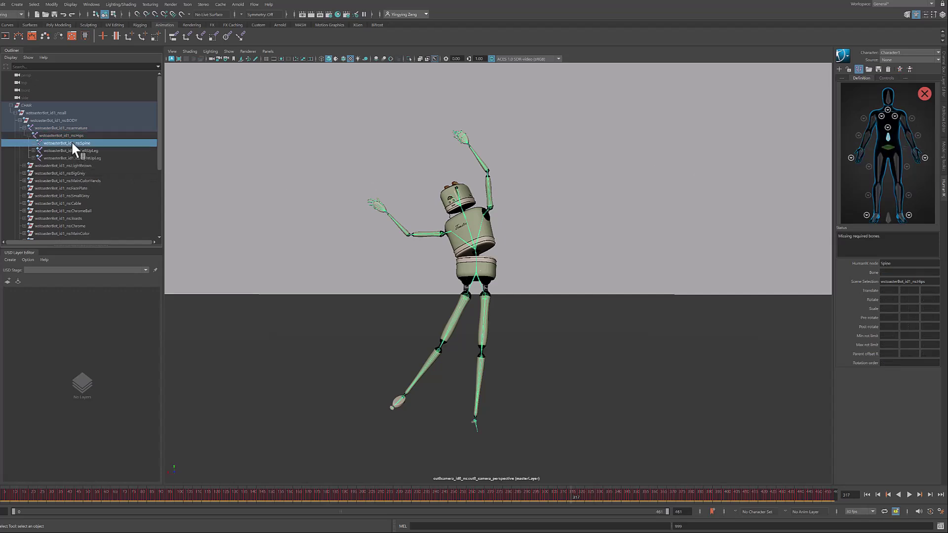
click(33, 142)
click(43, 158)
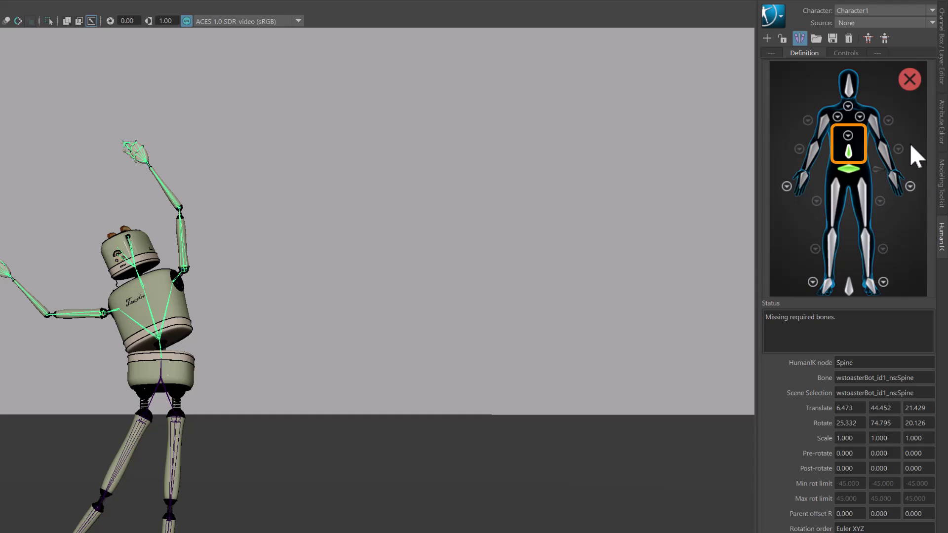
Map the Spine1, Spine2 and Neck joints to their definition slots.
double_click(848, 144)
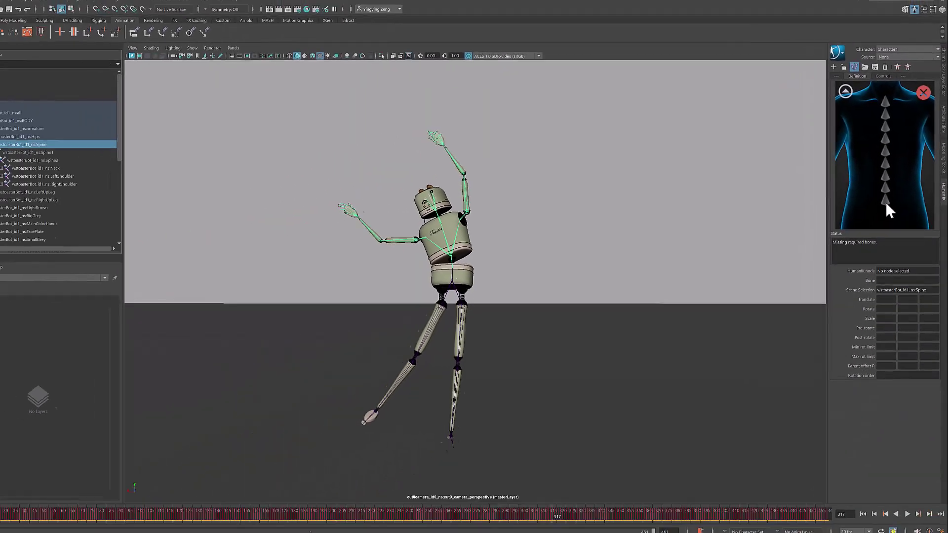
click(74, 150)
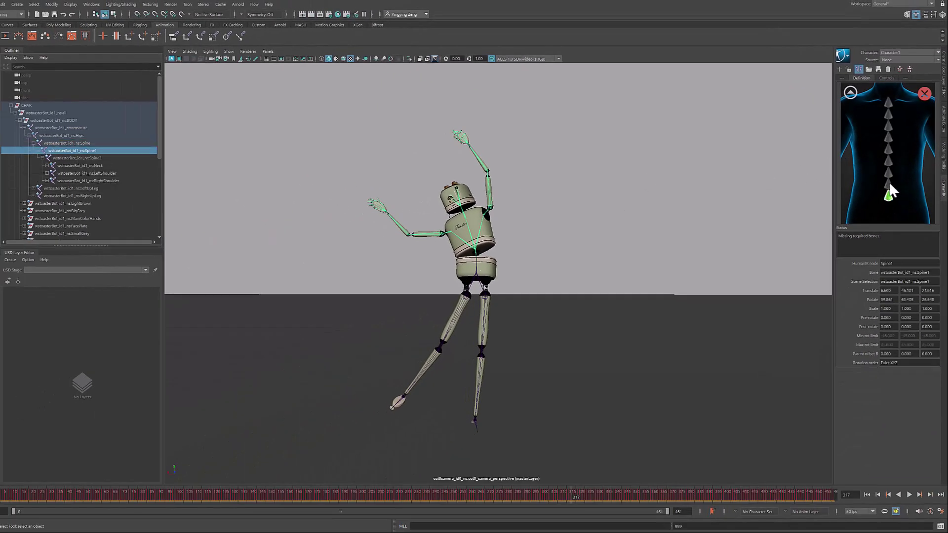
click(889, 184)
click(81, 158)
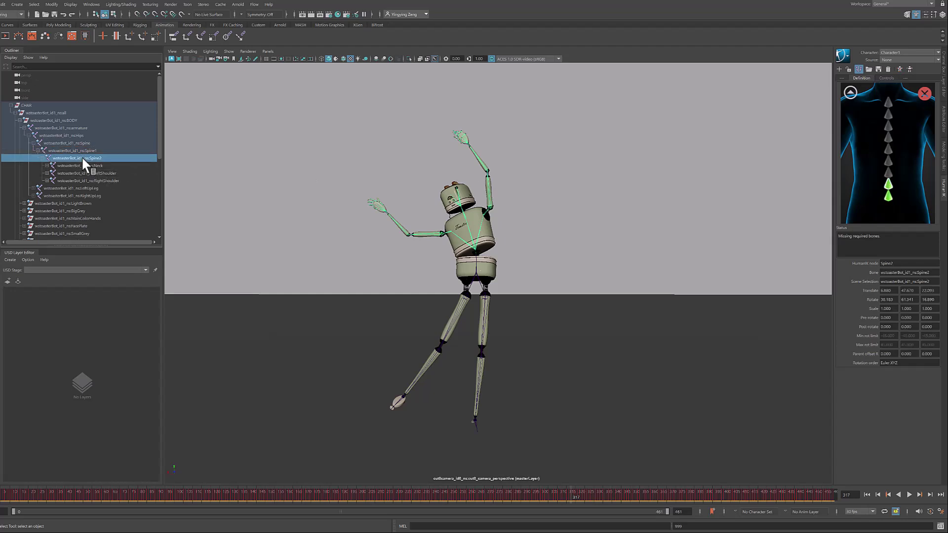
click(850, 93)
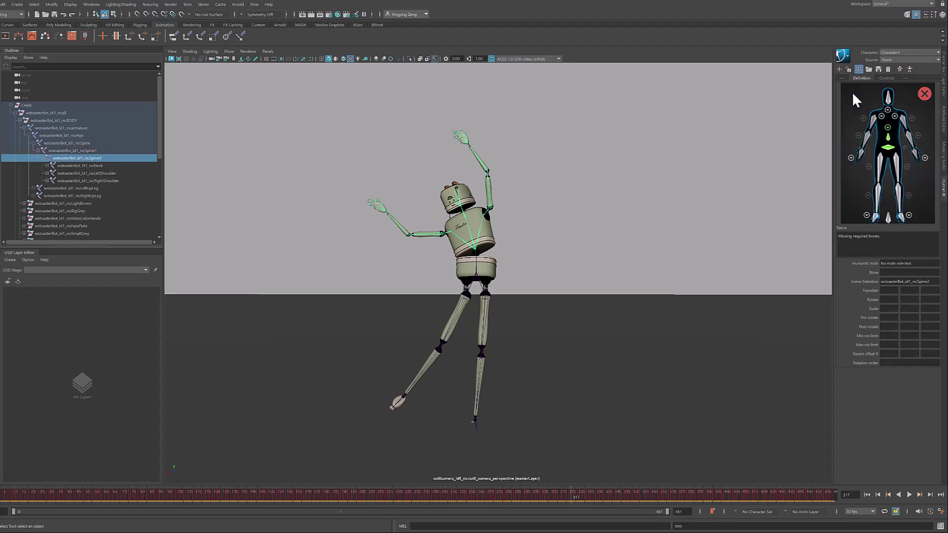
click(889, 109)
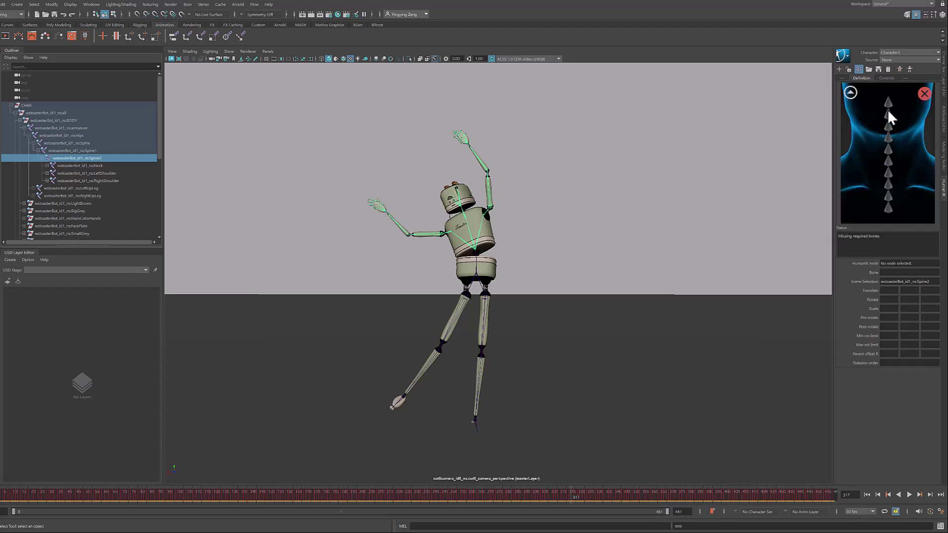
click(888, 209)
click(90, 165)
Map the shoulder, LeftArm, LeftForeArm and LeftHand joints to their arm slots.
click(850, 93)
click(867, 158)
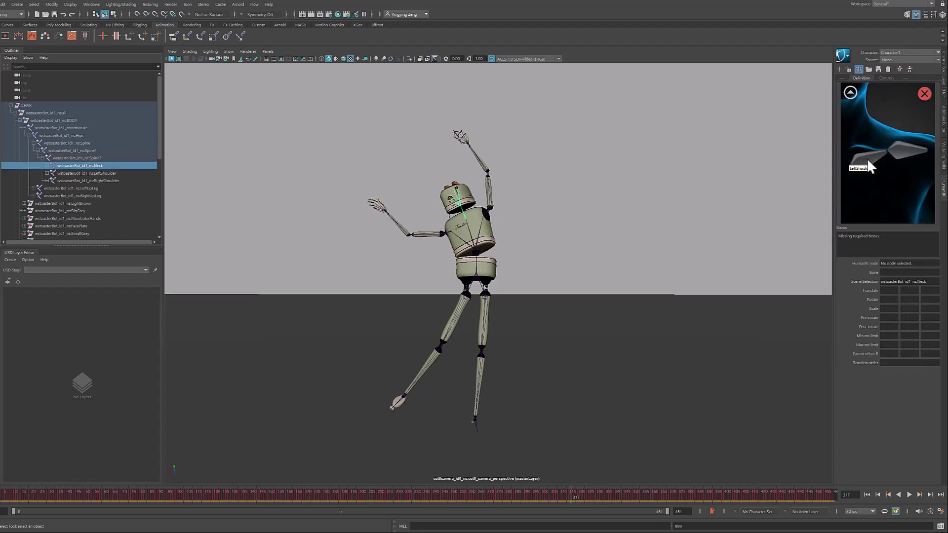
click(82, 173)
click(47, 176)
click(850, 93)
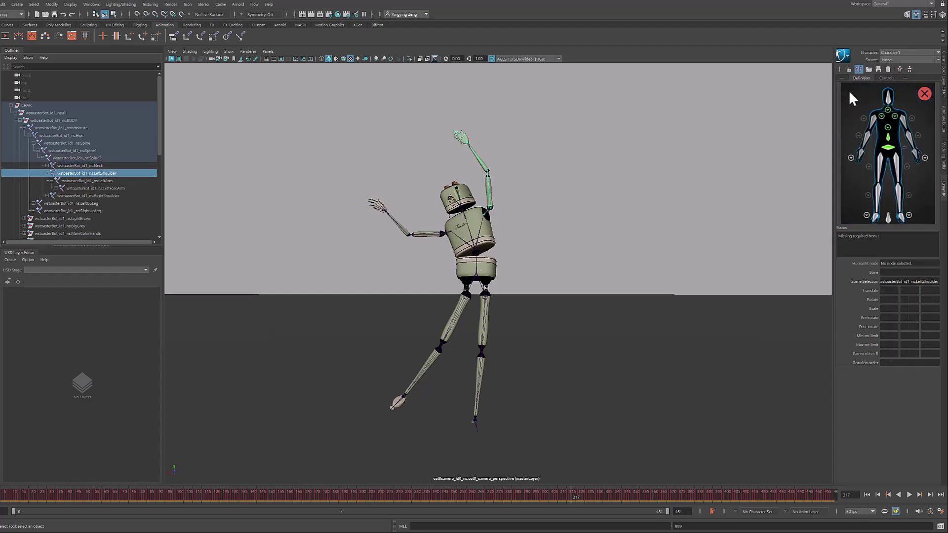
click(899, 126)
click(88, 181)
click(88, 188)
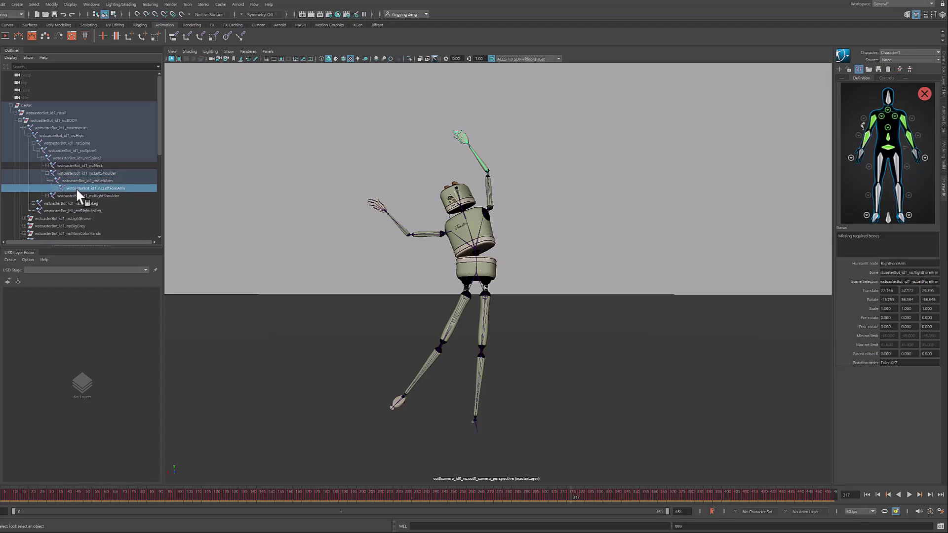
click(96, 195)
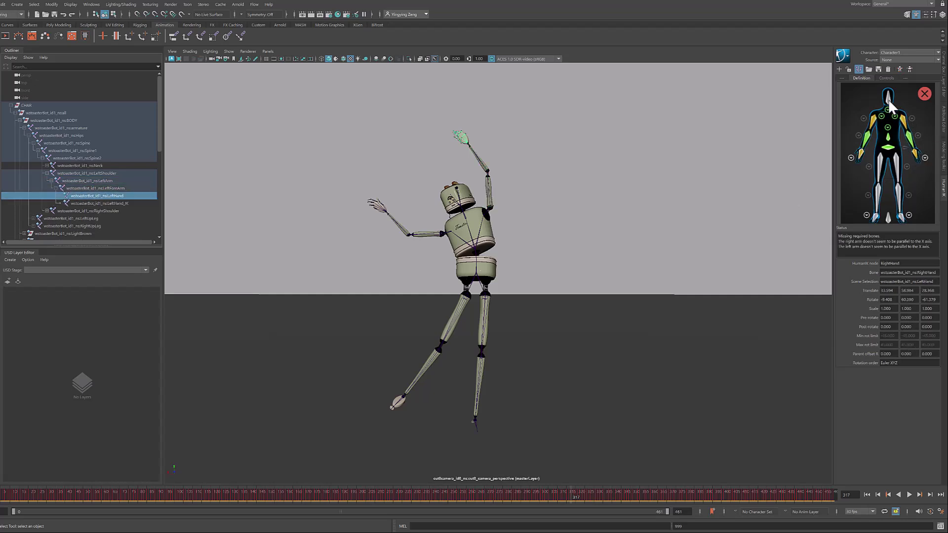
click(874, 157)
click(47, 150)
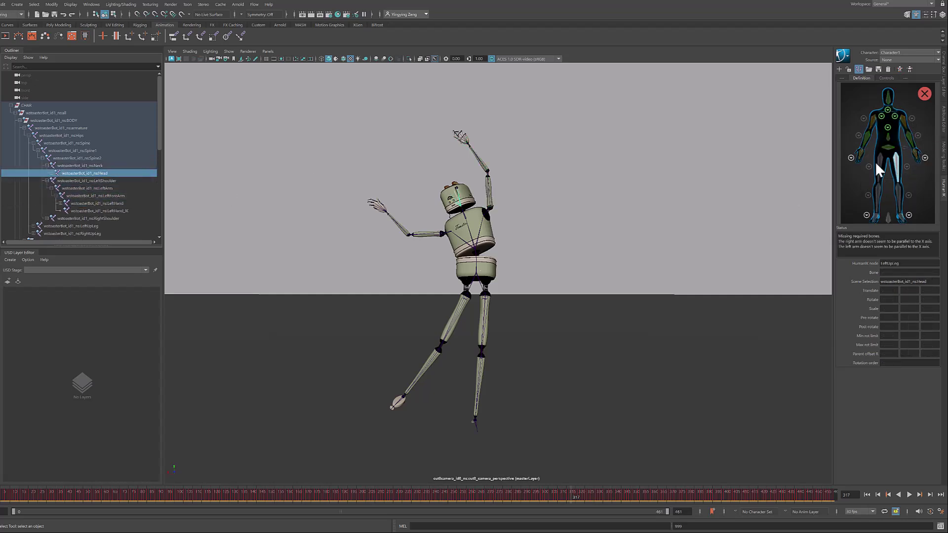
scroll(74, 185, down, 3)
Map LeftUpLeg, LeftLeg and LeftFoot to the upper leg, leg and foot slots.
click(100, 165)
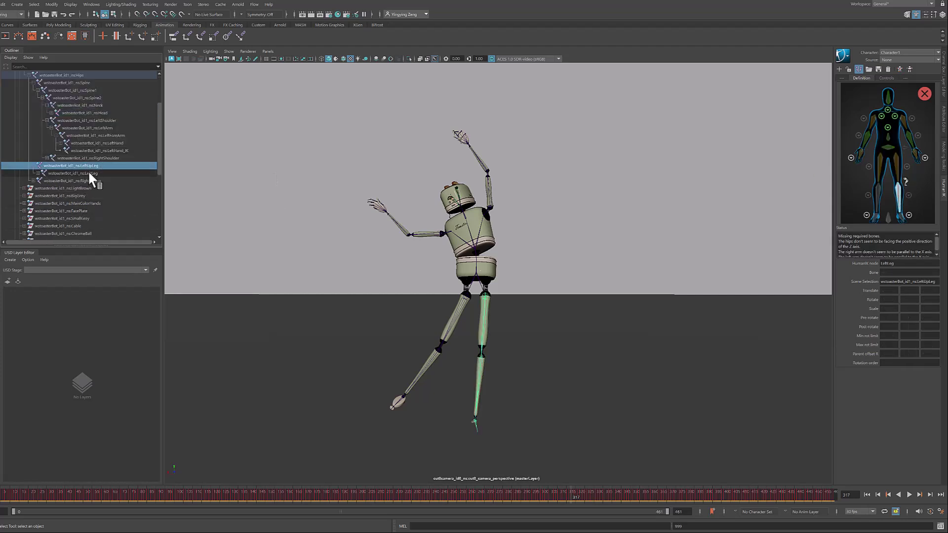
click(88, 172)
click(38, 173)
click(88, 180)
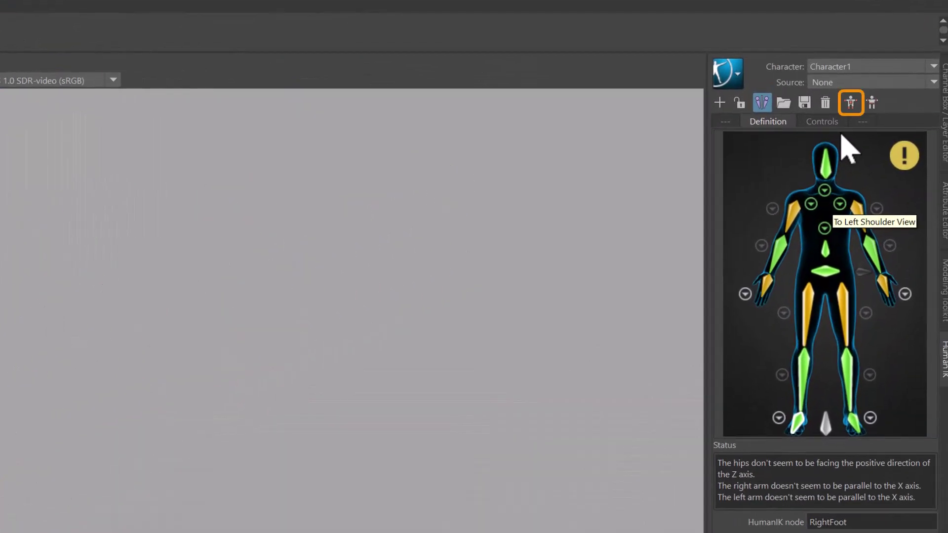
Build a HumanIK Control Rig for Character1 that drives the robot's skeleton.
click(851, 103)
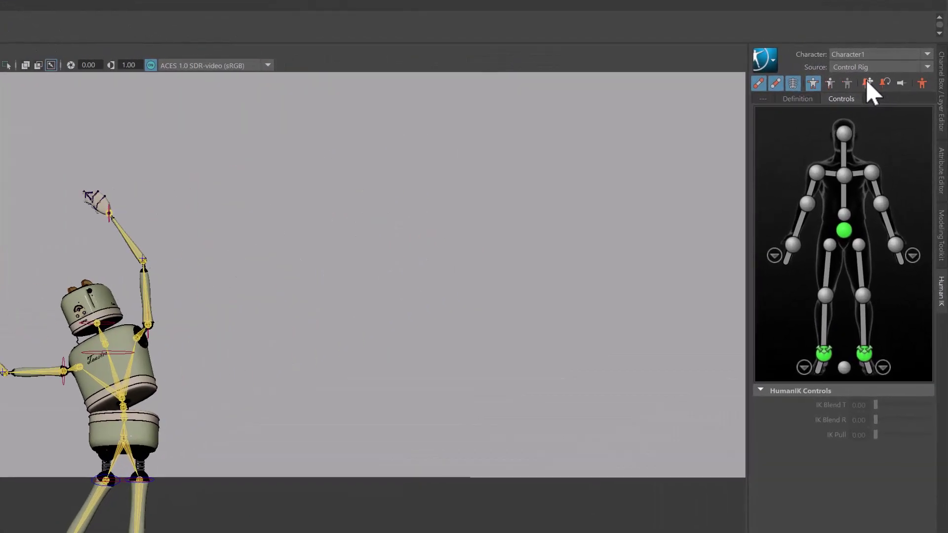
Set Character1's source to None and bake the animation to the control rig.
click(927, 67)
click(891, 81)
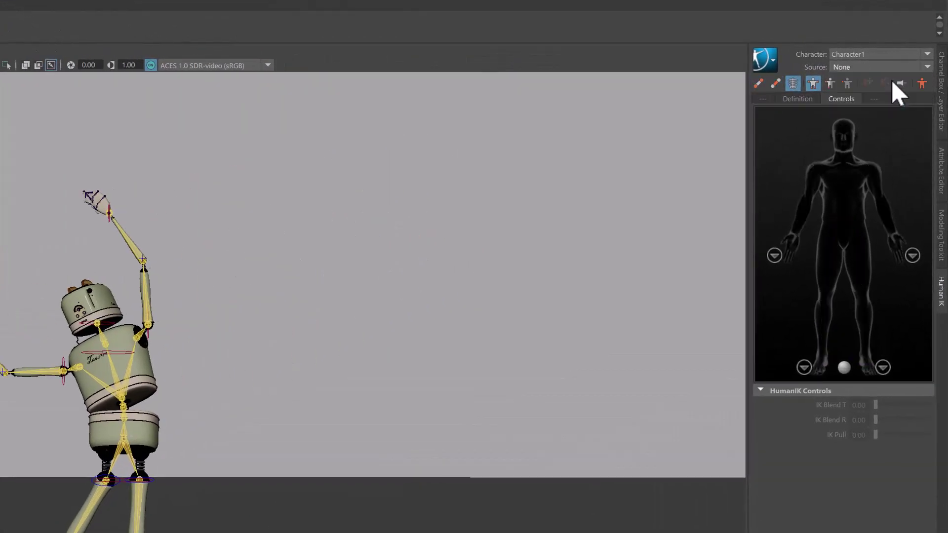
click(768, 60)
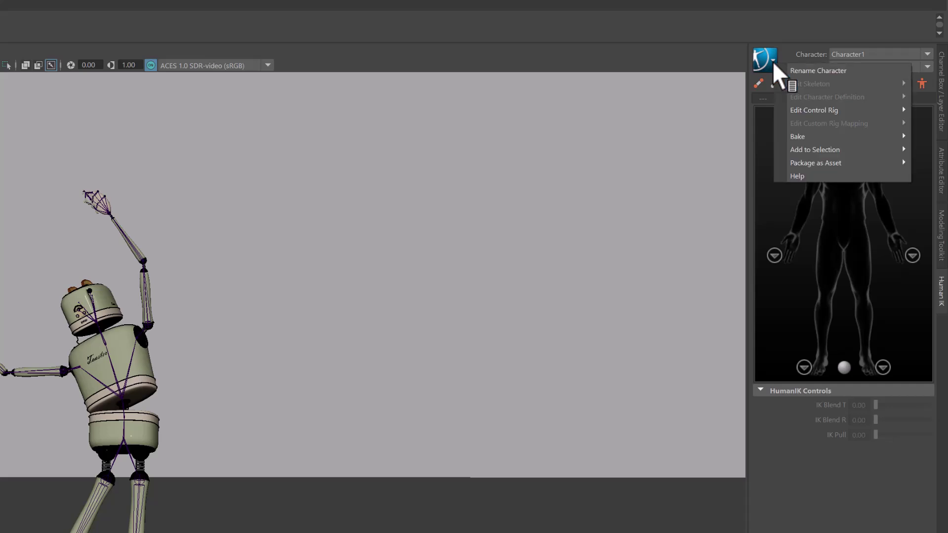
mouse_move(845, 137)
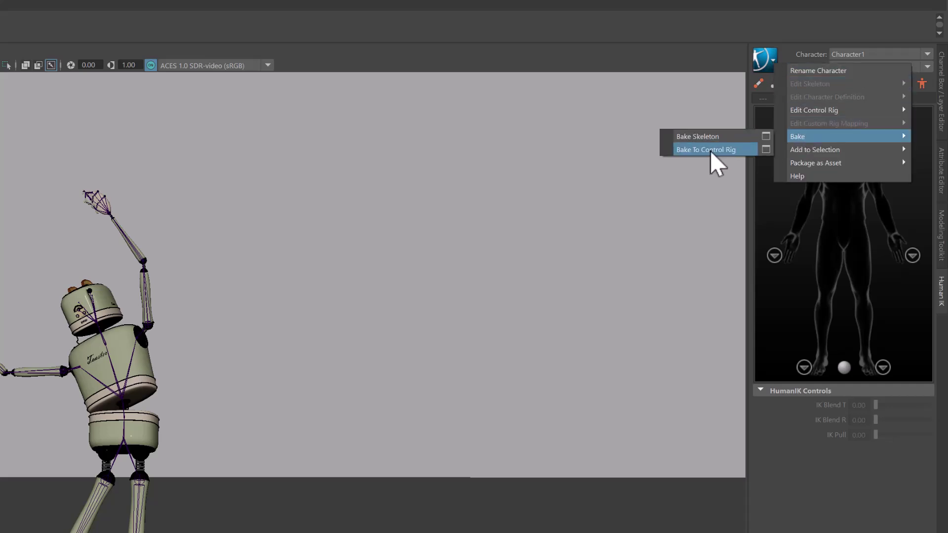
click(710, 151)
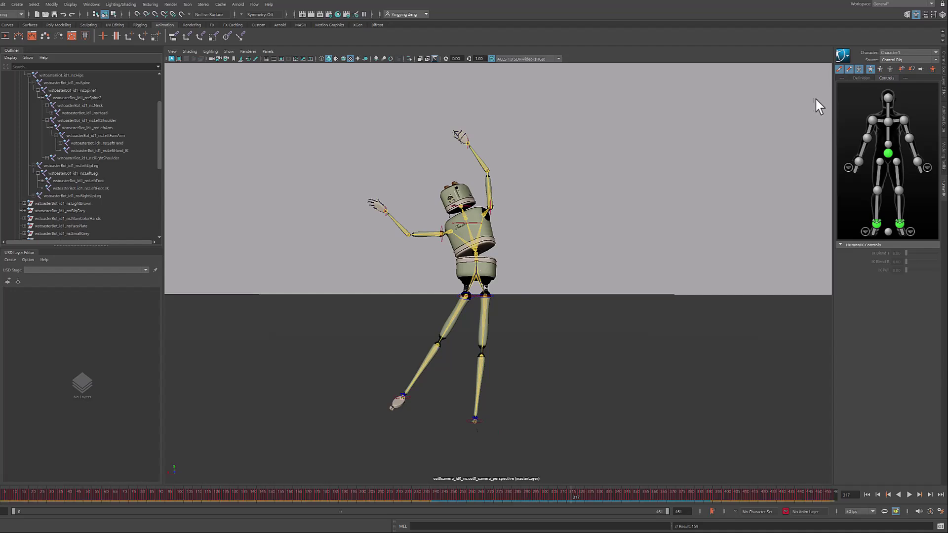
click(862, 77)
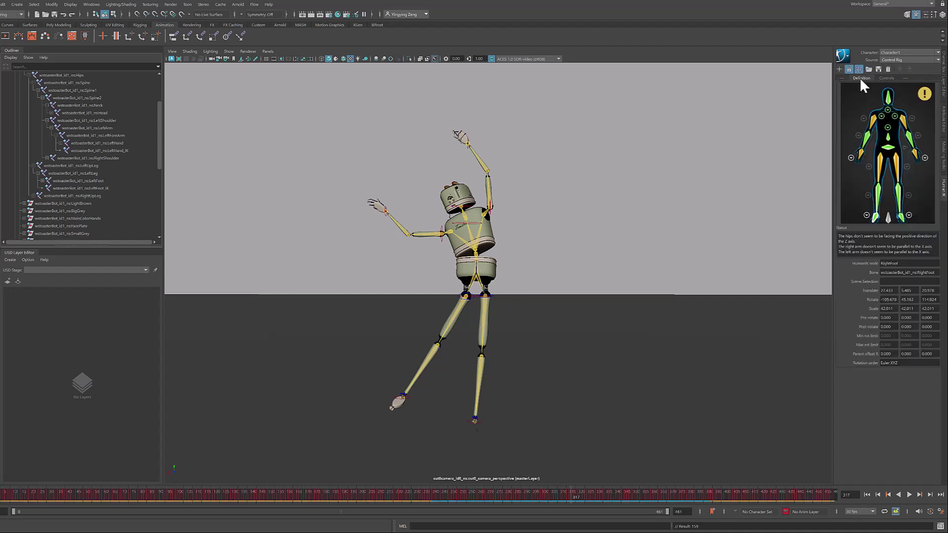
click(842, 54)
mouse_move(881, 75)
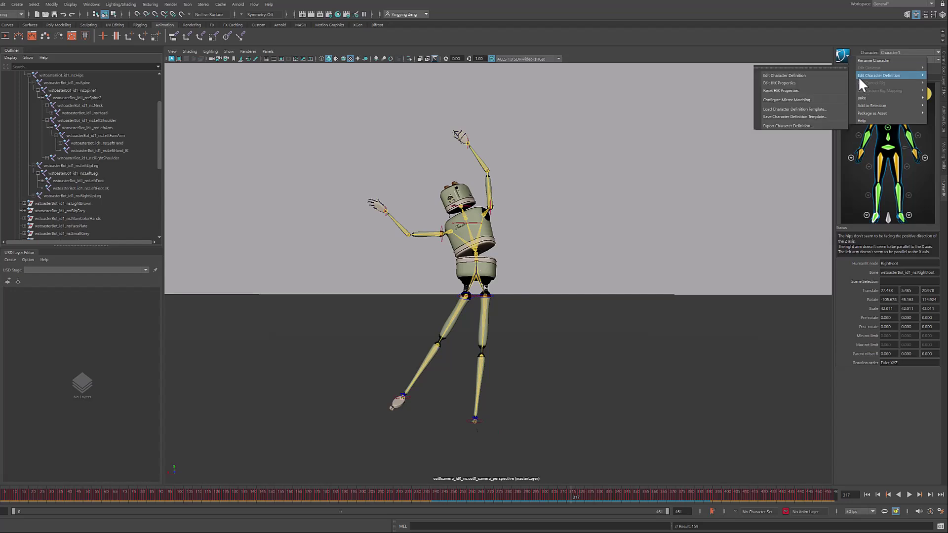
click(804, 75)
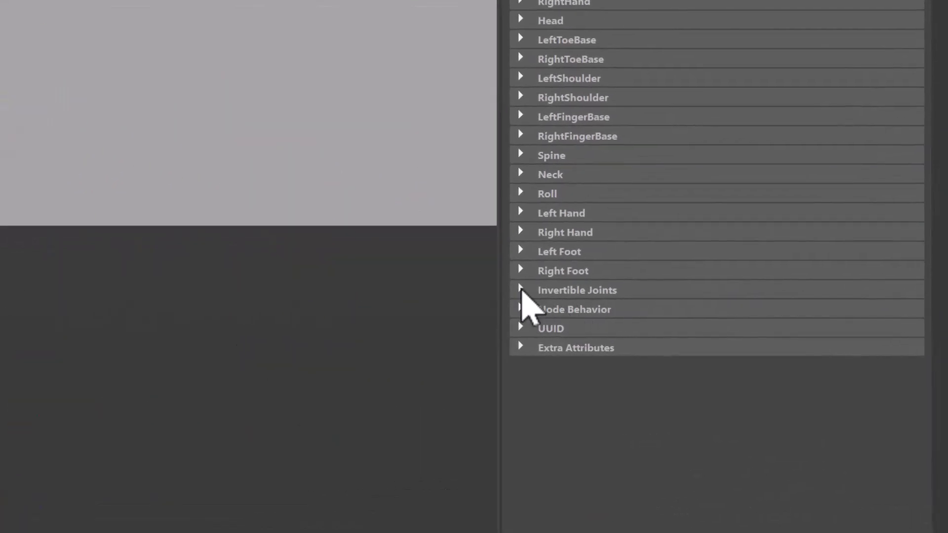
click(521, 290)
click(662, 309)
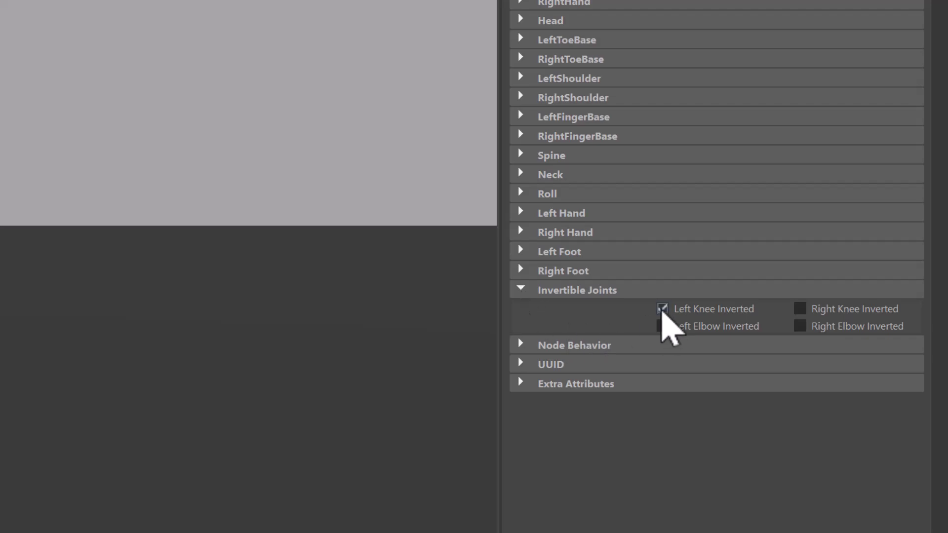
click(662, 309)
click(799, 309)
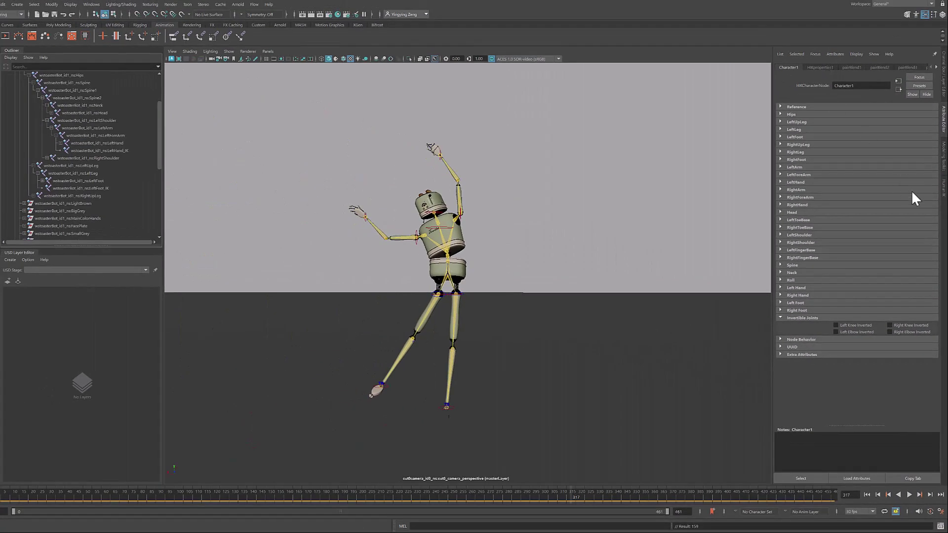
click(943, 195)
click(883, 79)
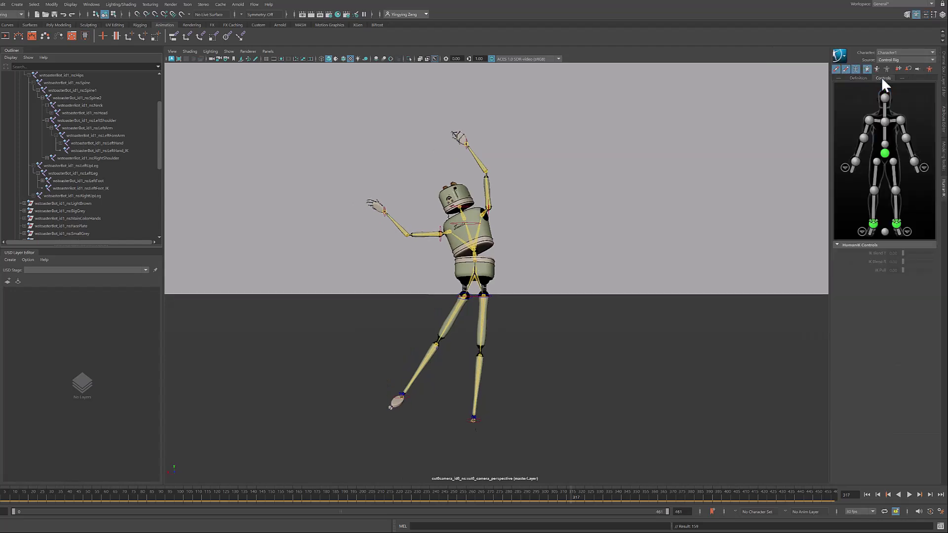
click(896, 224)
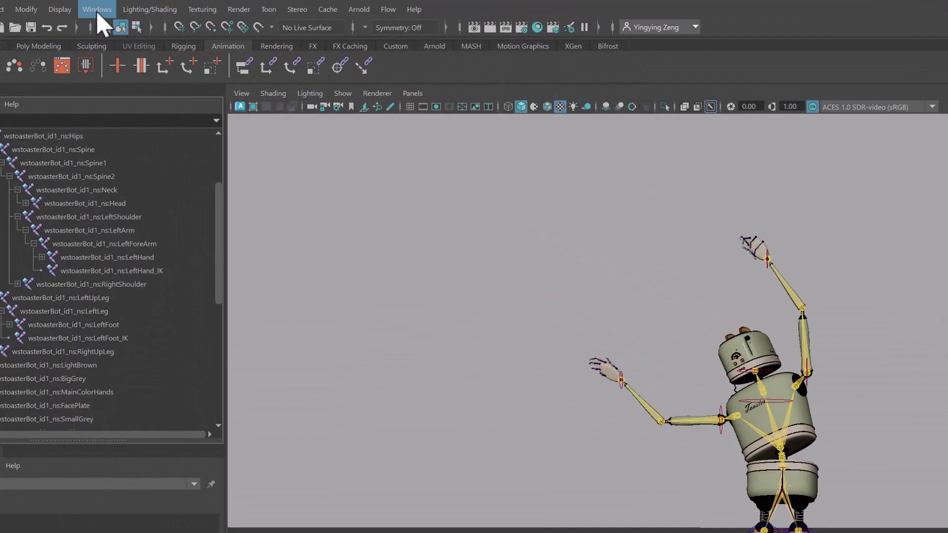
Open the Graph Editor beside the robot and show only the left ankle's Translate Y curve.
click(97, 9)
mouse_move(131, 104)
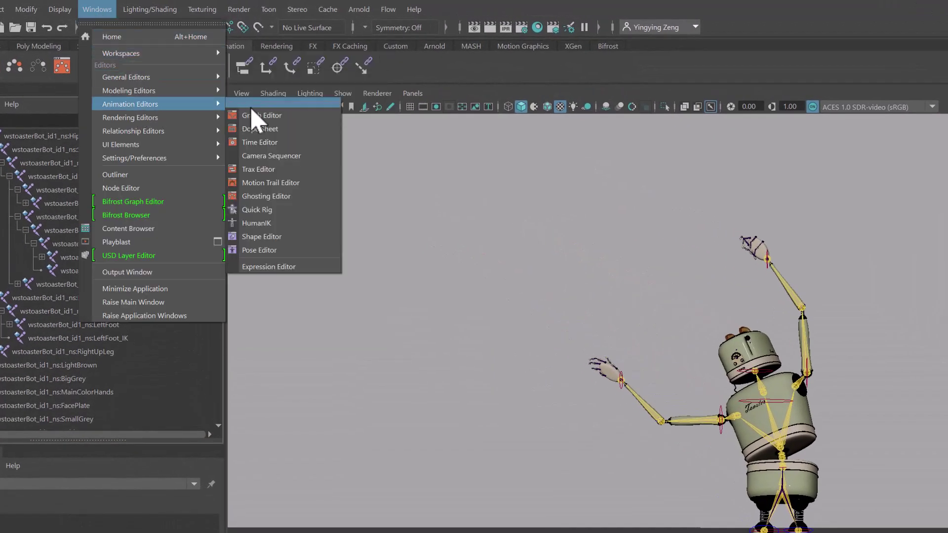
click(261, 114)
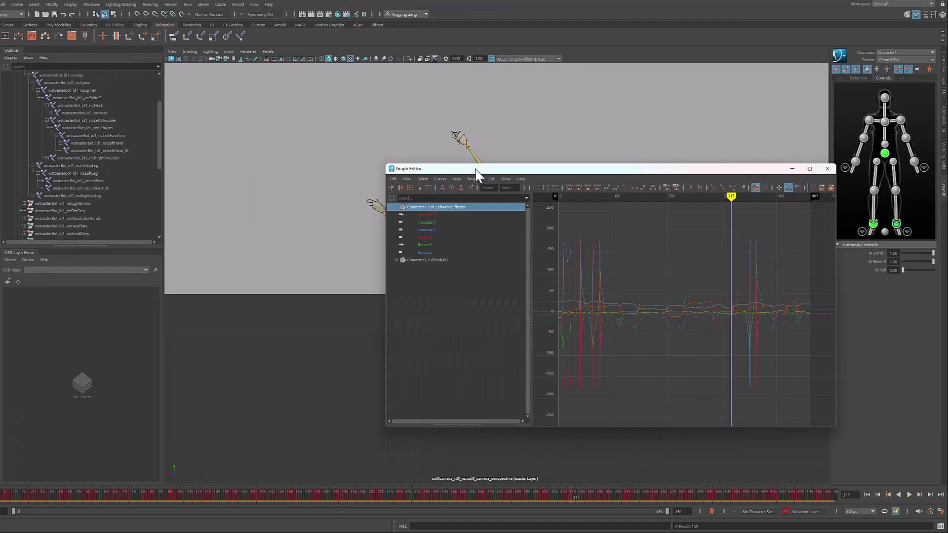
drag(478, 176, 507, 175)
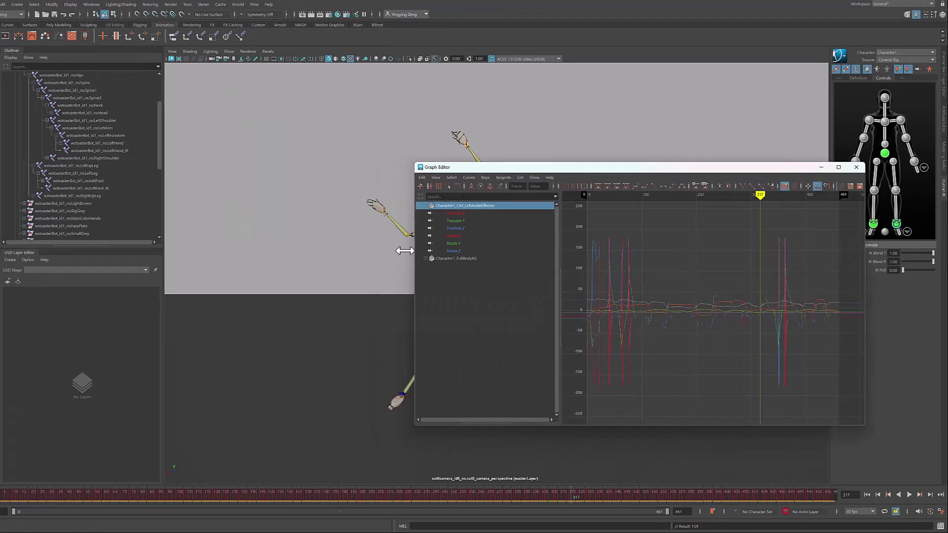
alt+middle_drag(368, 264, 256, 262)
drag(635, 167, 611, 168)
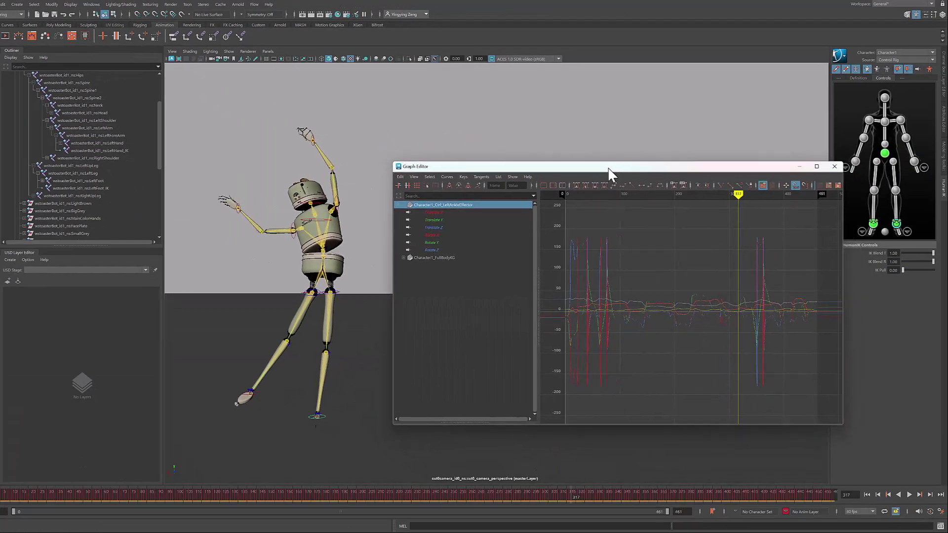
click(436, 219)
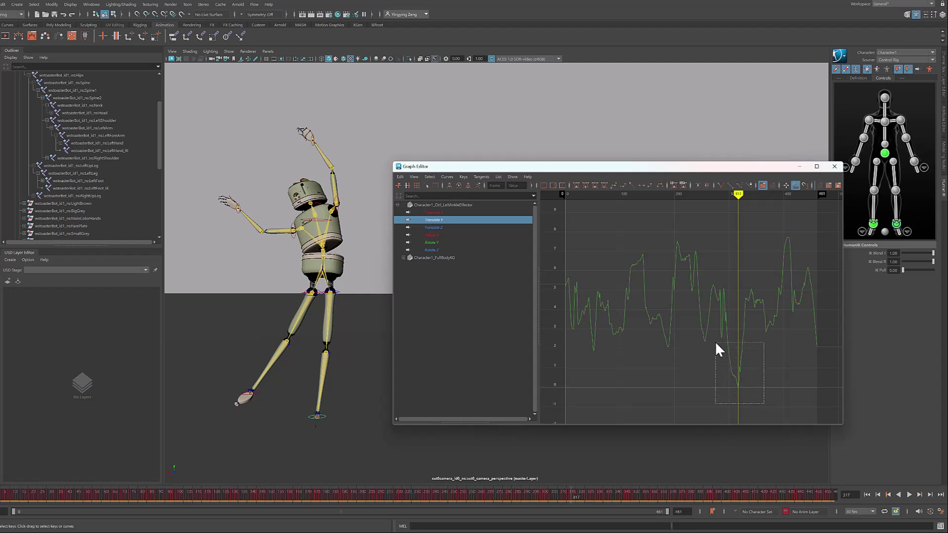
Select the deepest Translate Y dip's keys and drag them upward with Lattice Deform Keys.
drag(715, 341, 714, 342)
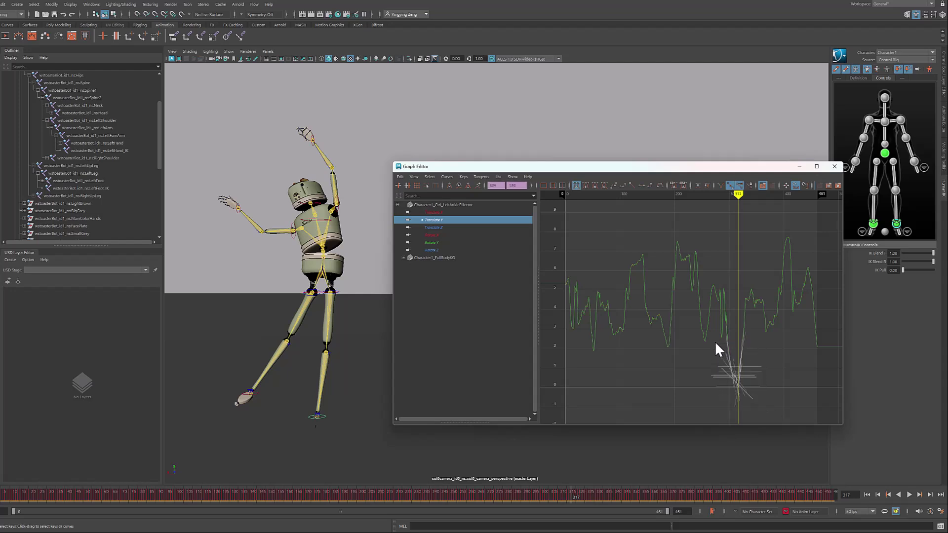
click(424, 183)
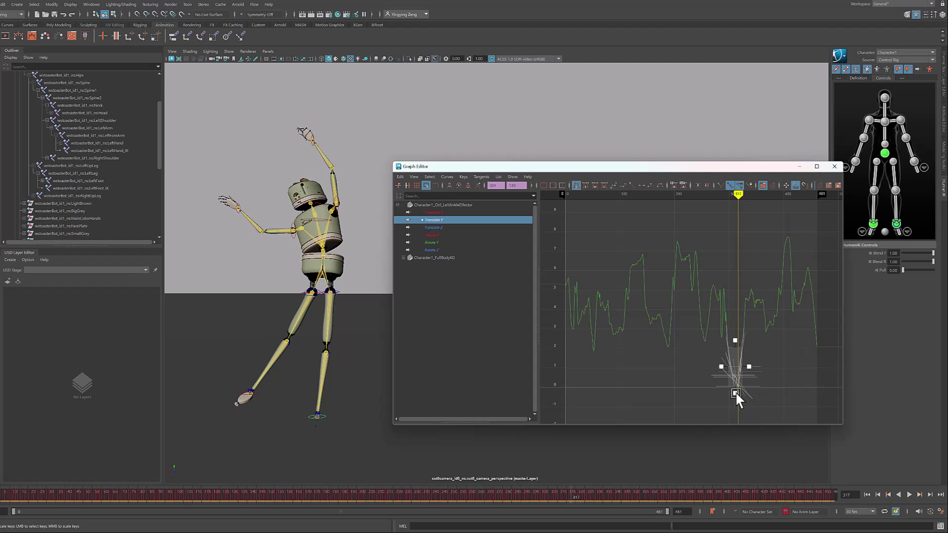
drag(736, 391, 733, 347)
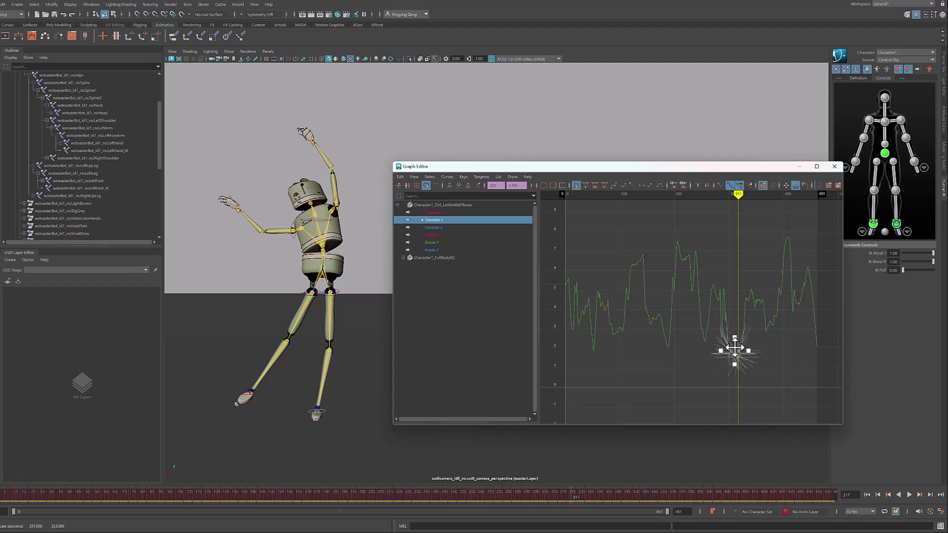
scroll(754, 365, up, 3)
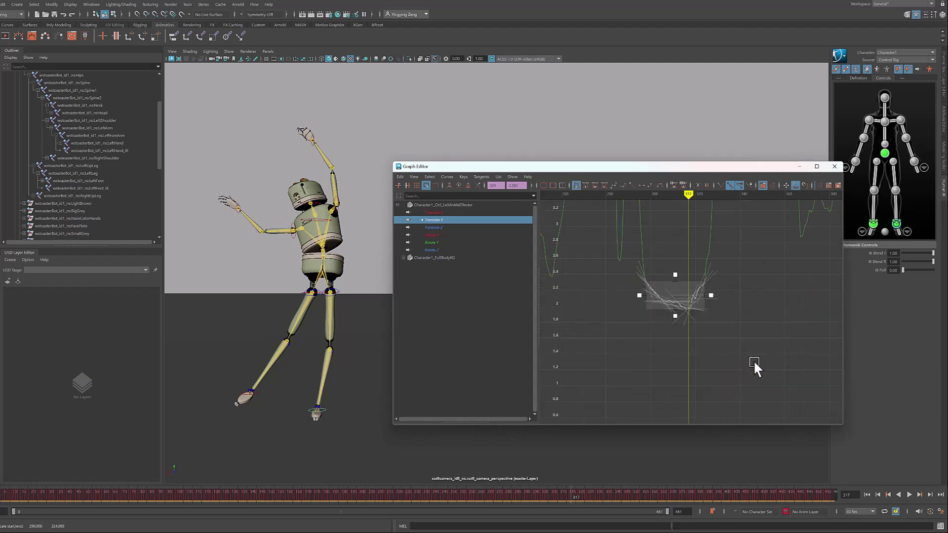
scroll(753, 360, down, 4)
scroll(733, 356, down, 4)
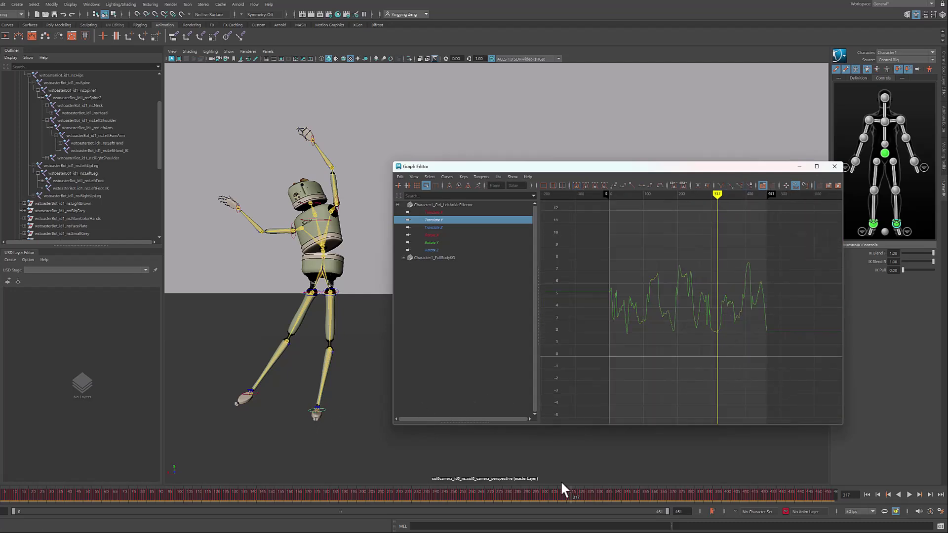
Scale other low dips in the left foot curve upward, then frame the whole curve.
mouse_move(563, 491)
mouse_down()
mouse_move(517, 492)
mouse_move(594, 495)
mouse_move(576, 502)
mouse_up()
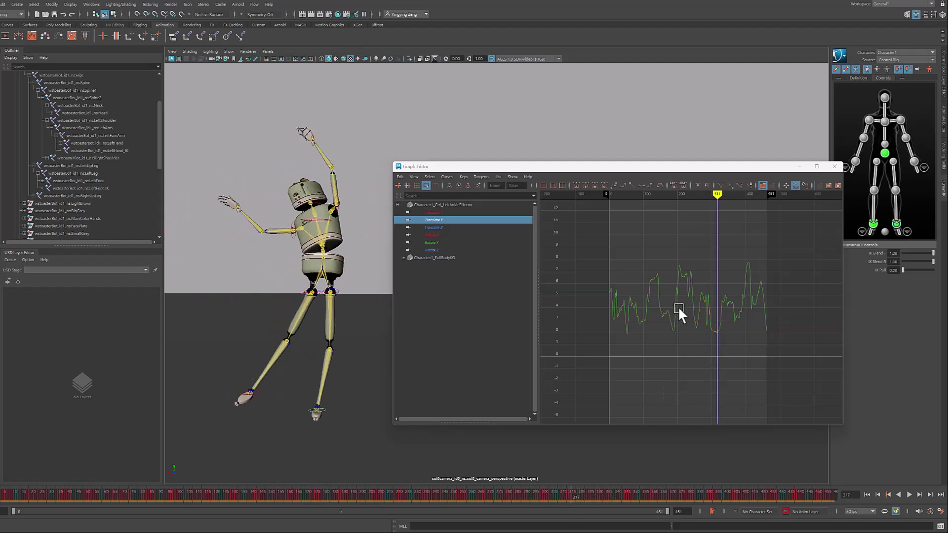
scroll(621, 323, up, 3)
scroll(621, 325, up, 3)
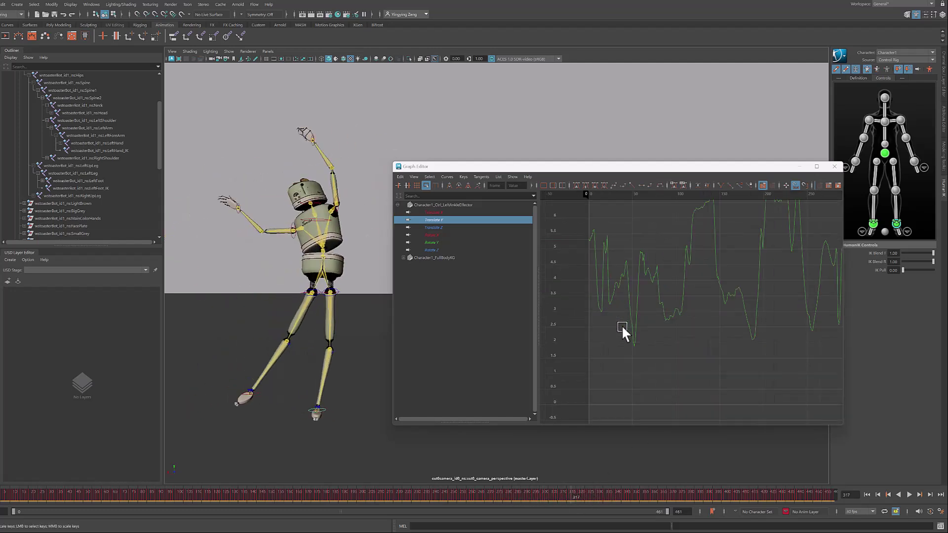
scroll(621, 325, up, 2)
scroll(623, 322, up, 3)
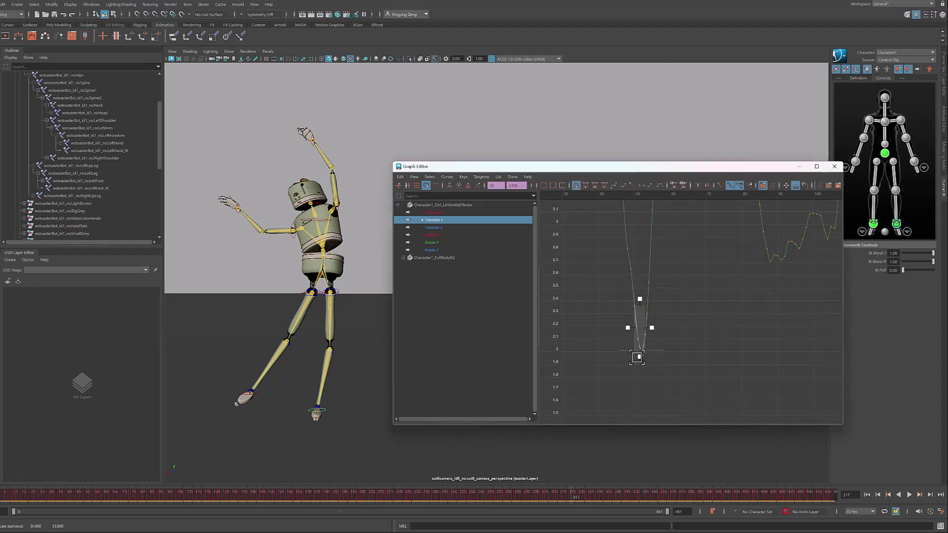
scroll(636, 370, down, 3)
click(618, 348)
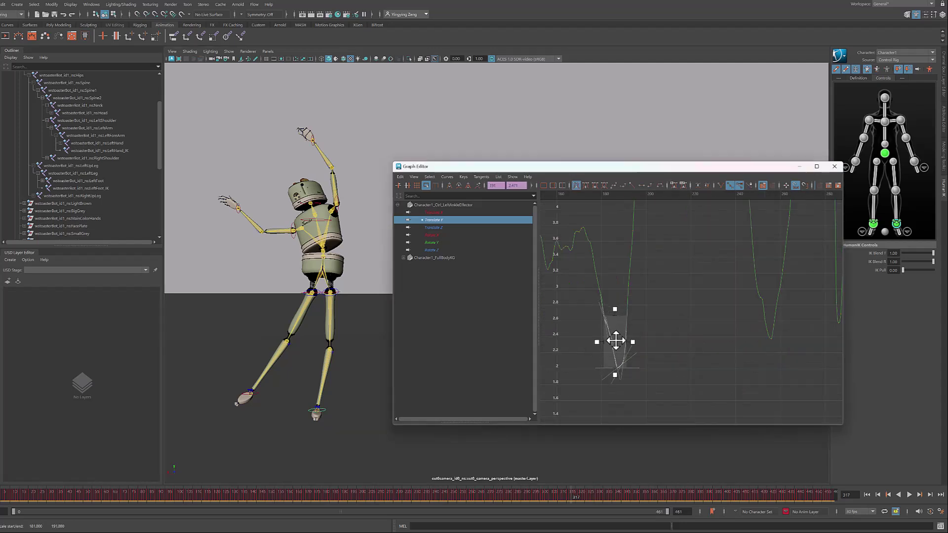
click(768, 326)
drag(767, 369, 766, 353)
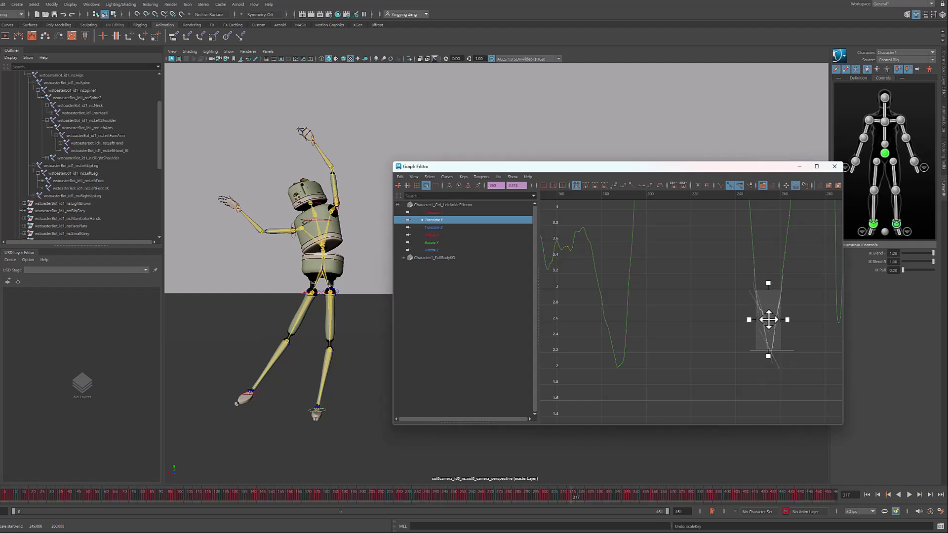
key(f)
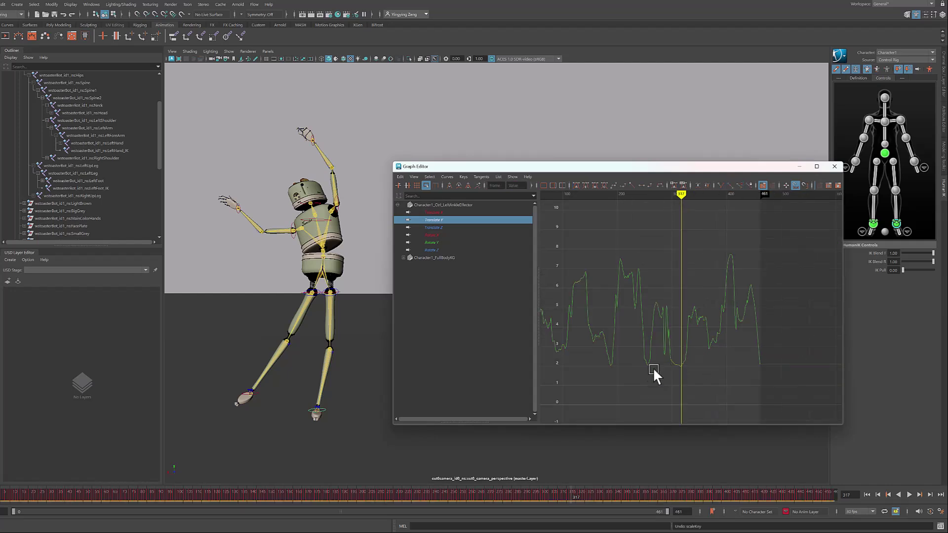
drag(519, 166, 560, 165)
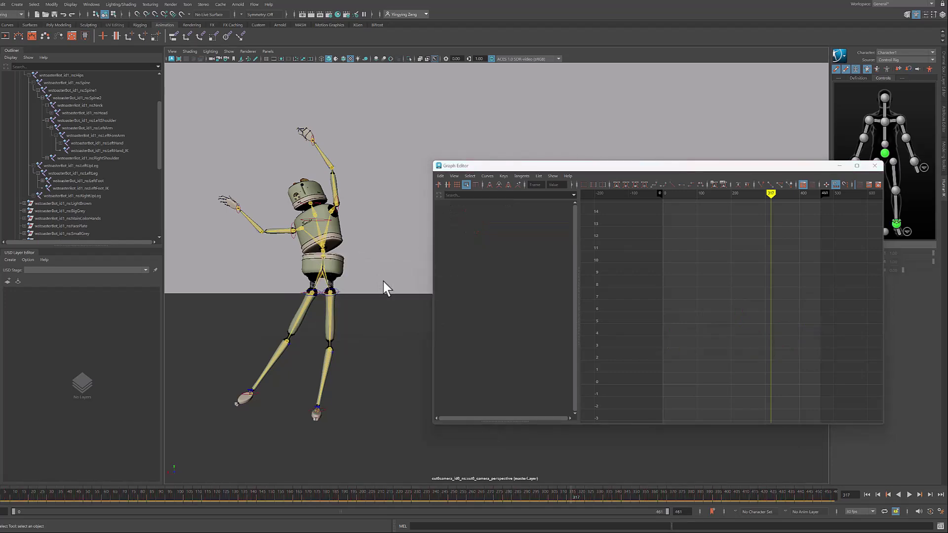
Maximize the front view, reselect the left foot effector's Translate Y curve, and scrub to check.
key(space)
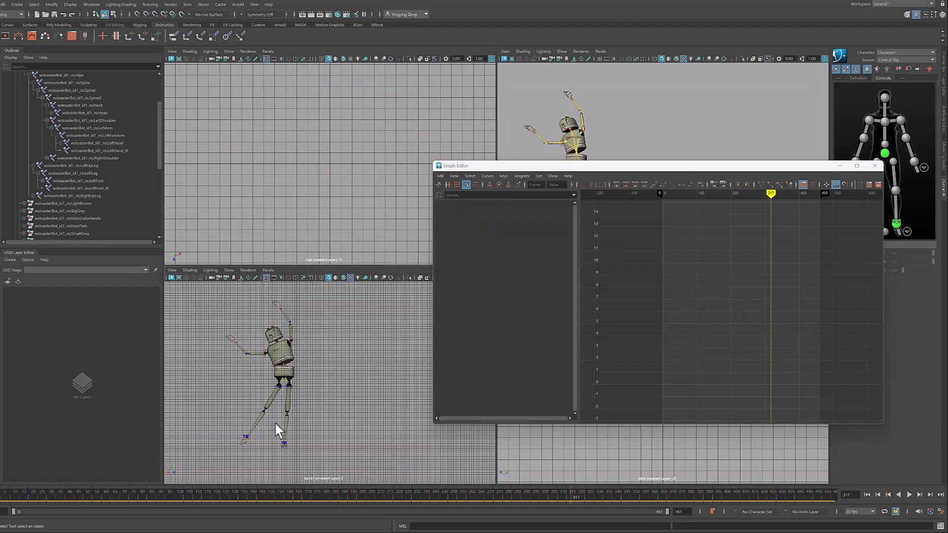
key(space)
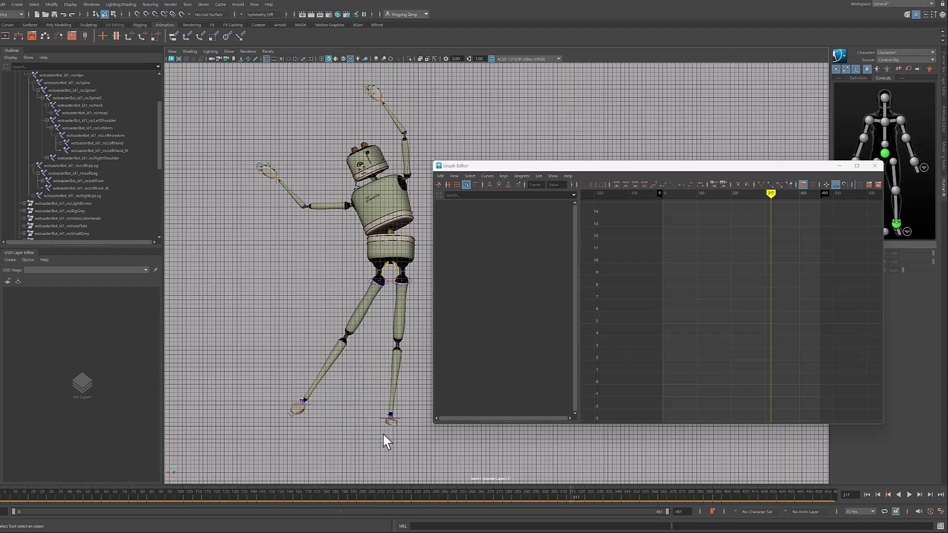
alt+drag(383, 434, 378, 460)
click(897, 224)
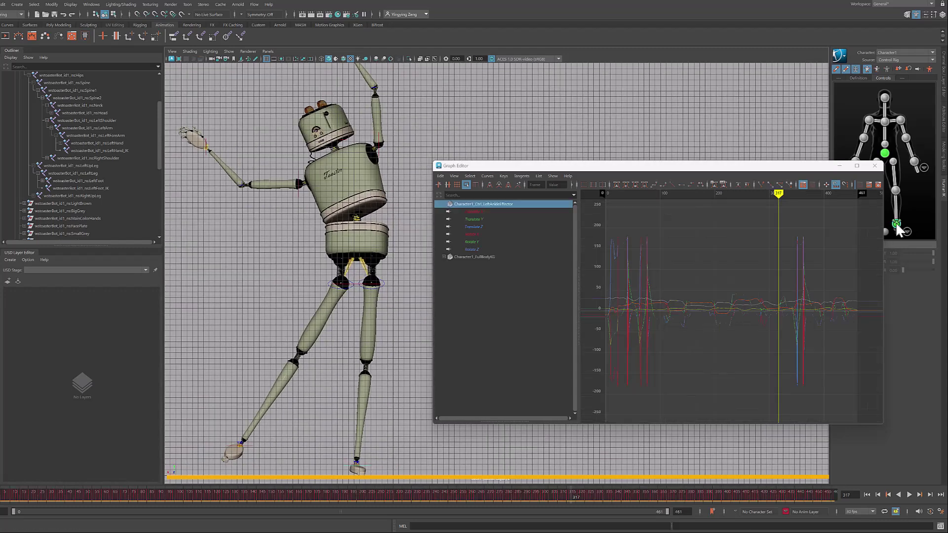
click(474, 219)
drag(778, 195, 776, 214)
Restore the perspective view and frame the left foot's Rotate Y curve near frame 313.
key(space)
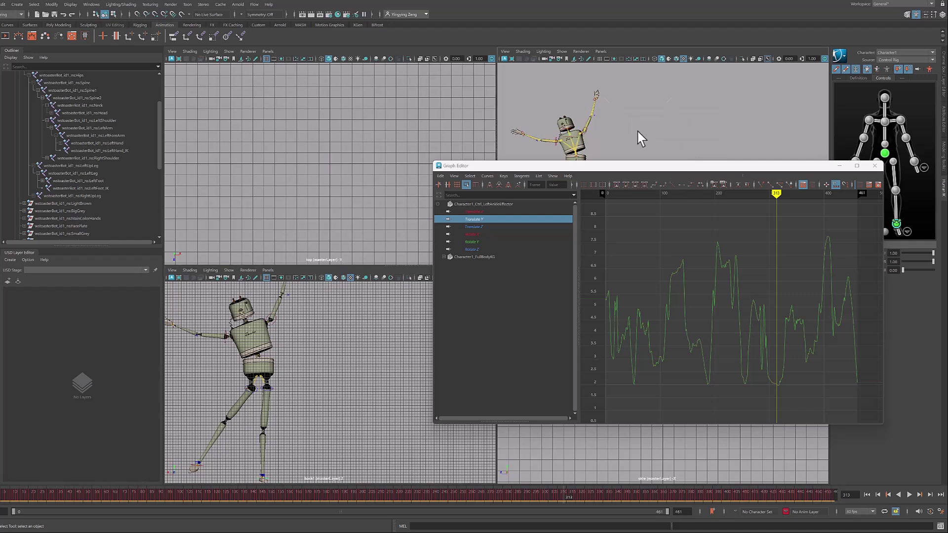
key(space)
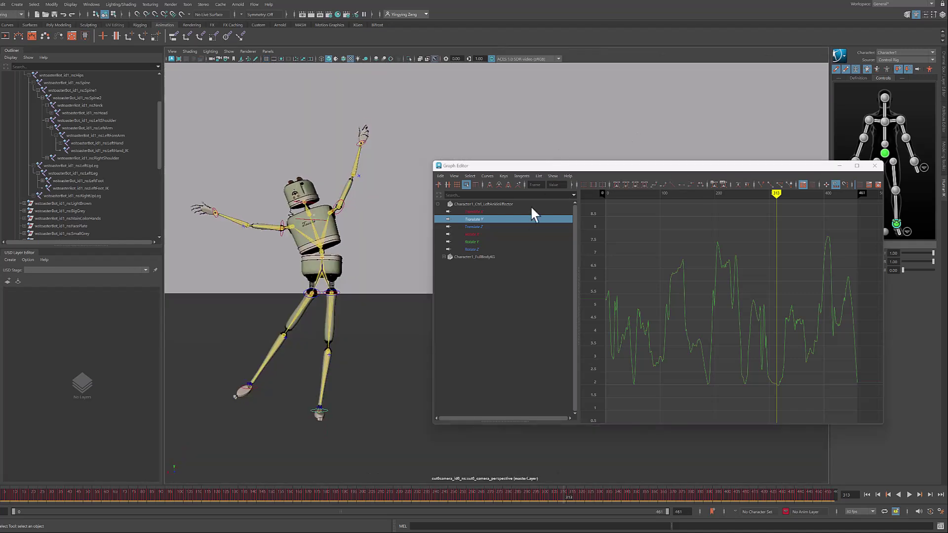
click(470, 240)
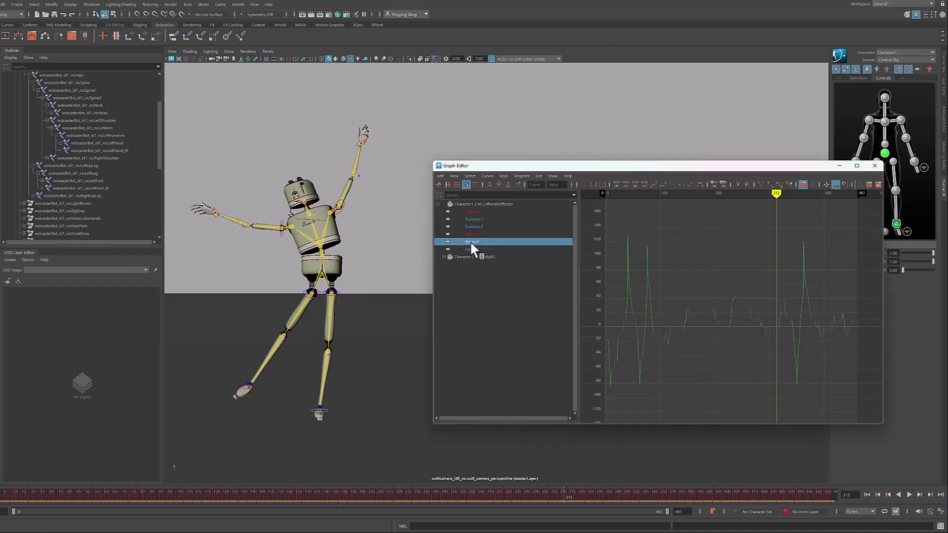
key(f)
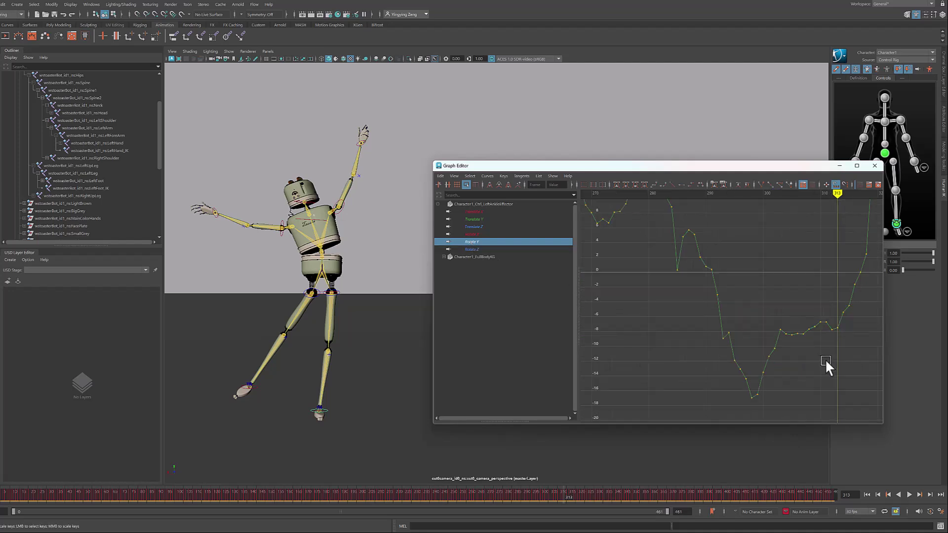
alt+middle_drag(639, 288, 696, 309)
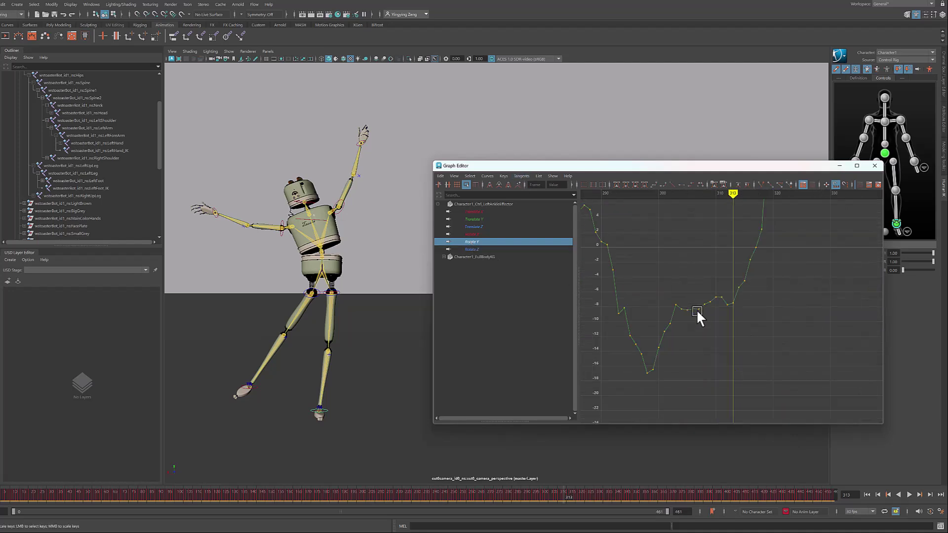
Smooth the Rotate Y bump with a smaller Sculpt Keys brush, then check an earlier frame.
click(507, 185)
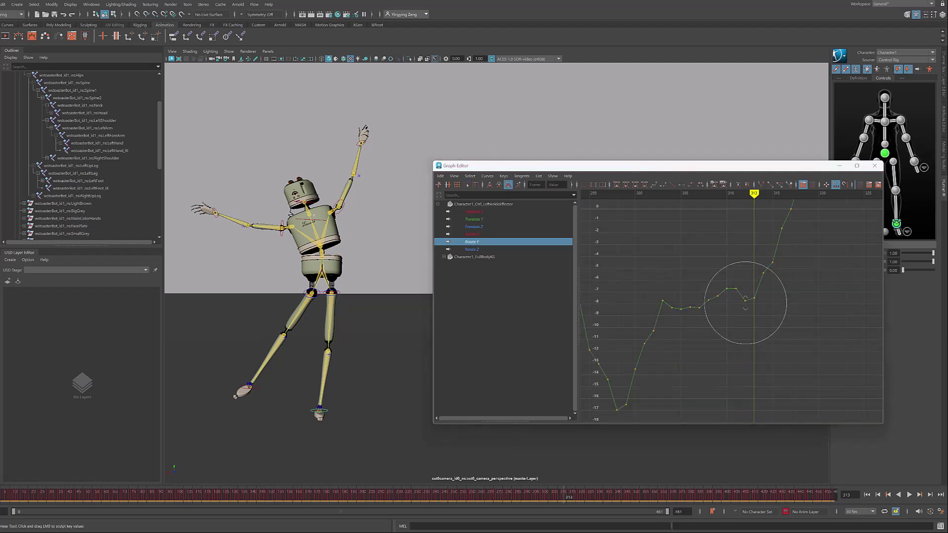
mouse_move(763, 304)
mouse_down()
mouse_move(729, 304)
mouse_move(744, 281)
mouse_up()
mouse_move(754, 195)
mouse_down()
mouse_move(644, 194)
mouse_move(745, 195)
mouse_up()
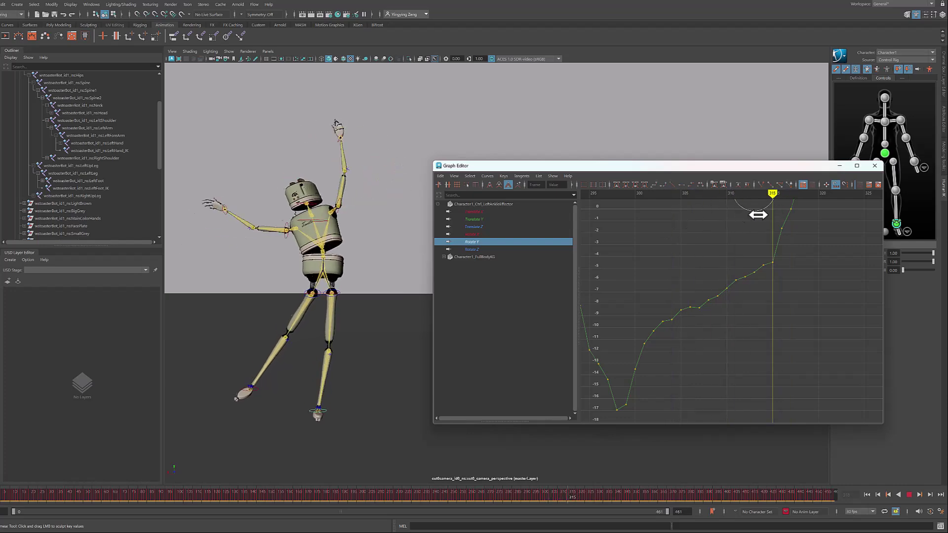
Close the Graph Editor and bake Character1's control rig onto the robot skeleton.
click(876, 167)
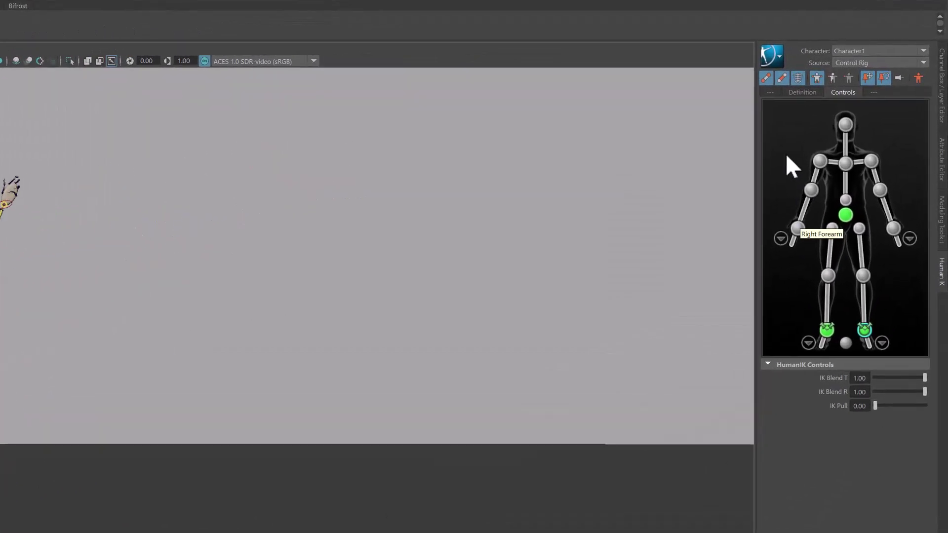
click(779, 55)
mouse_move(822, 125)
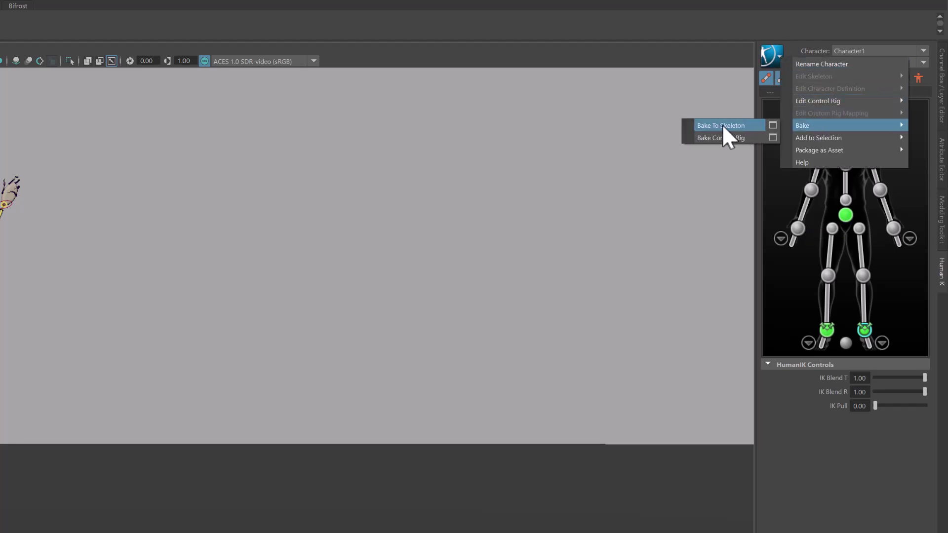
click(721, 125)
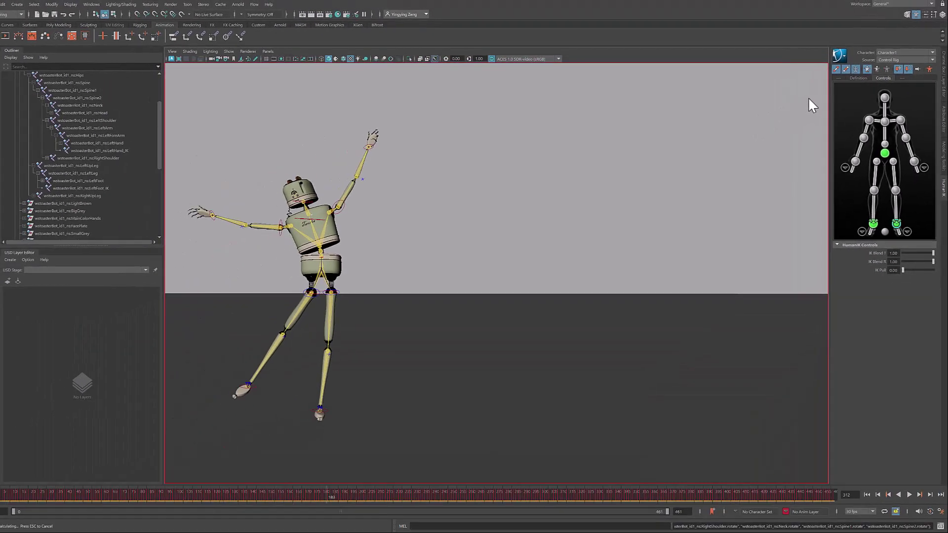